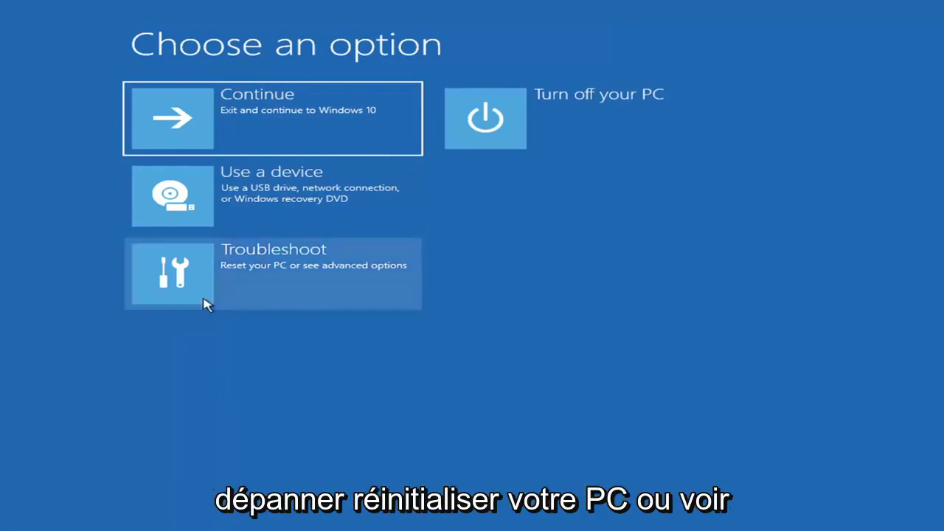
- Run Startup Repair from the advanced troubleshooting options
{"action": "left_click", "coordinate": [350, 278]}
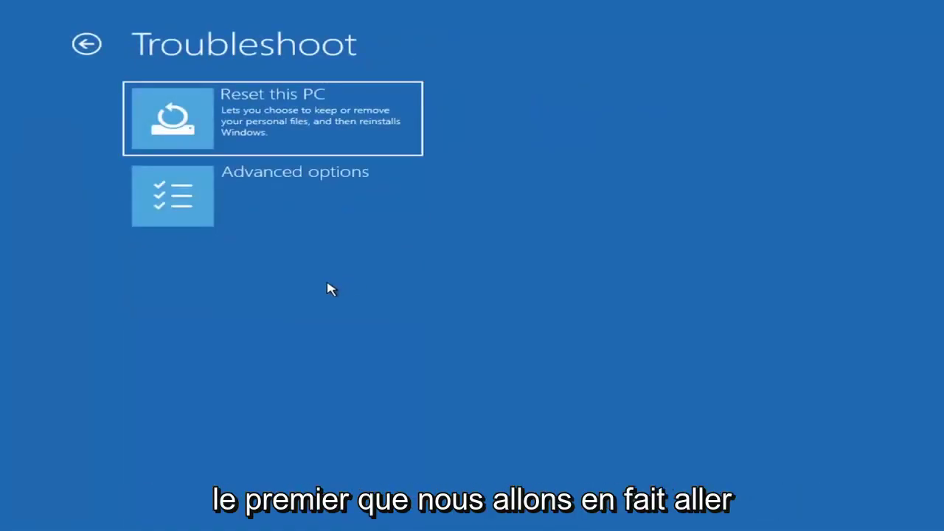
{"action": "left_click", "coordinate": [294, 203]}
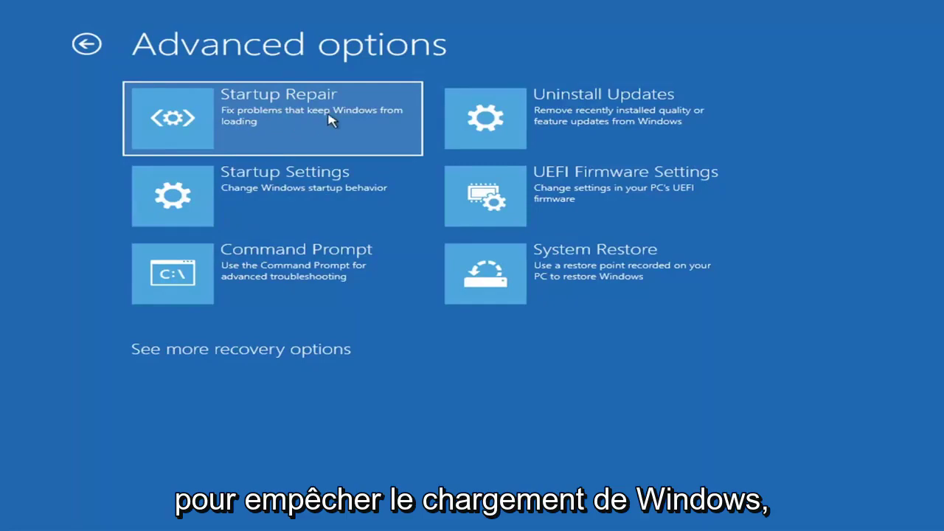
{"action": "left_click", "coordinate": [256, 127]}
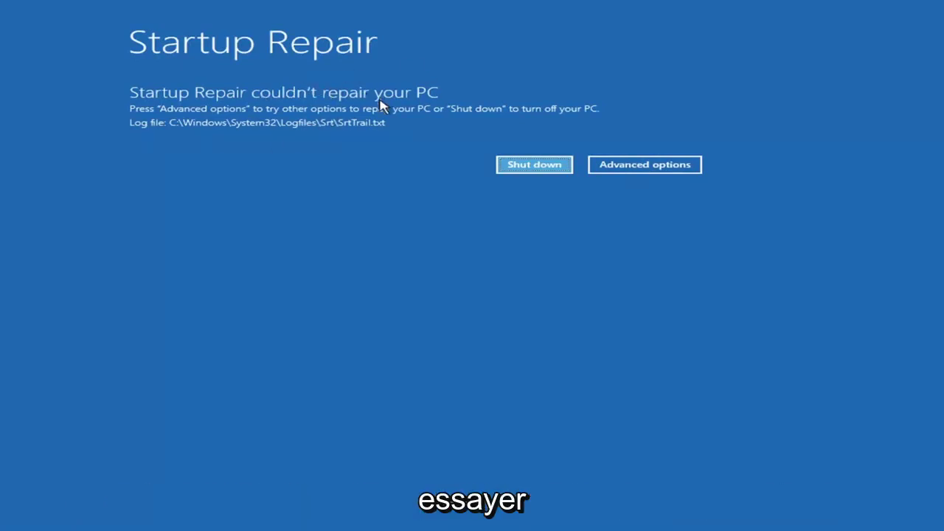
- Leave the Startup Repair result and view Startup Settings in the advanced troubleshooting options
{"action": "left_click", "coordinate": [659, 165]}
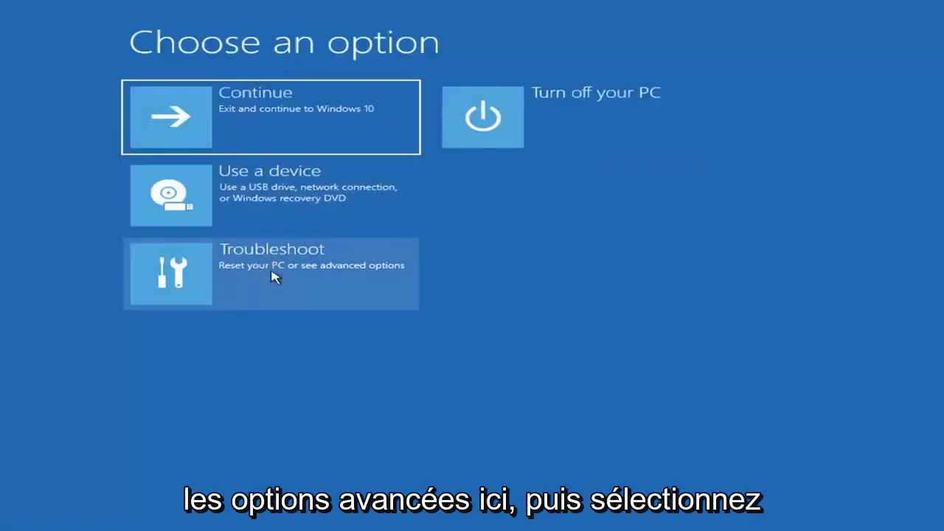
{"action": "left_click", "coordinate": [238, 282]}
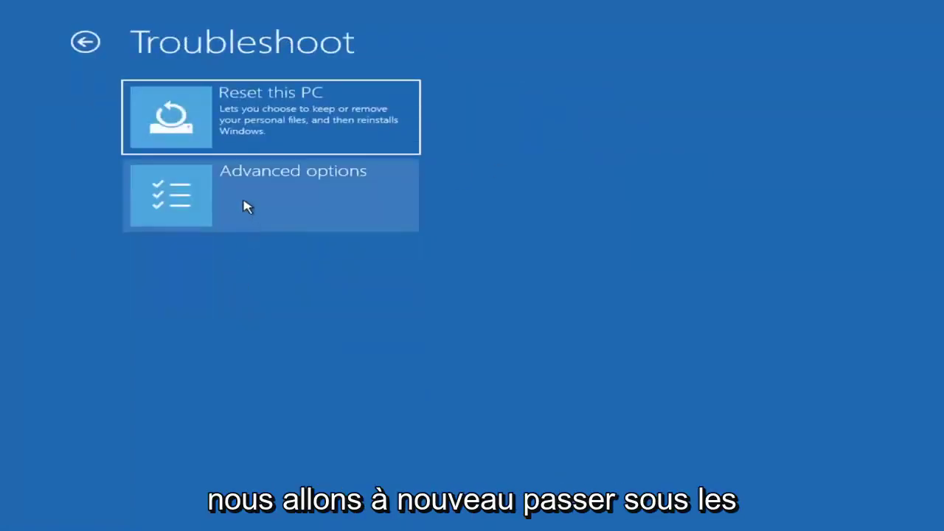
{"action": "left_click", "coordinate": [247, 208]}
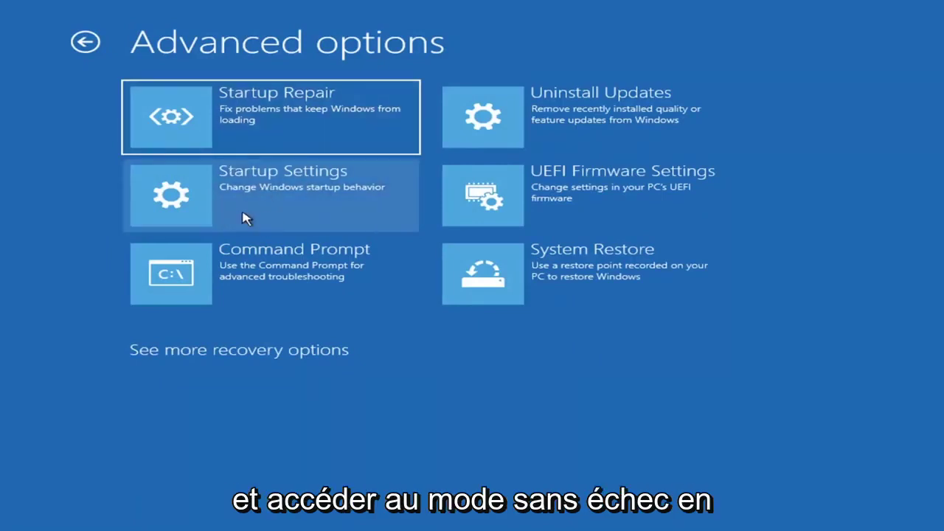
{"action": "left_click", "coordinate": [244, 197]}
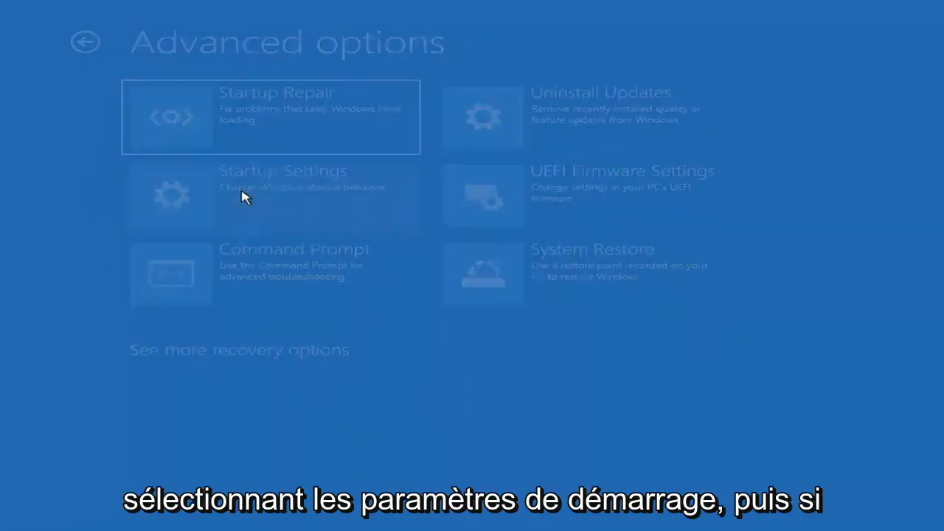
{"action": "left_click", "coordinate": [645, 241]}
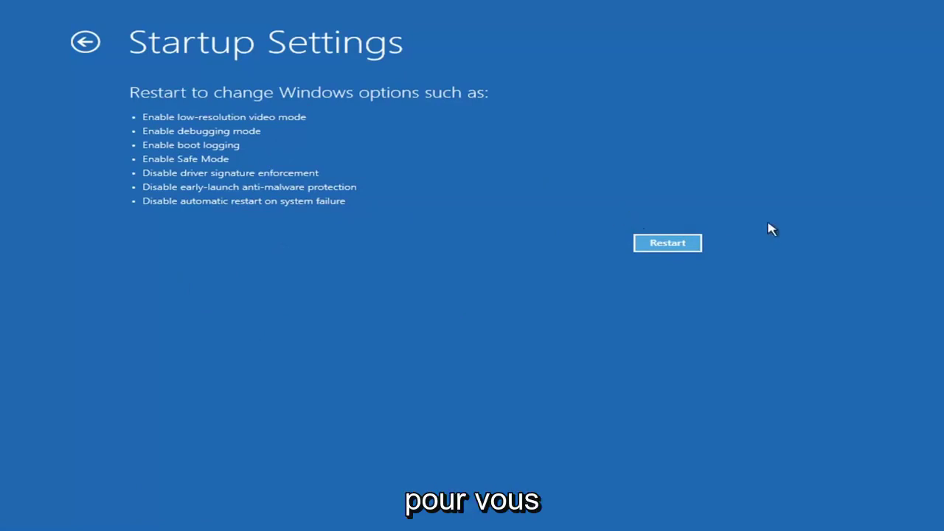
{"action": "left_click", "coordinate": [668, 245]}
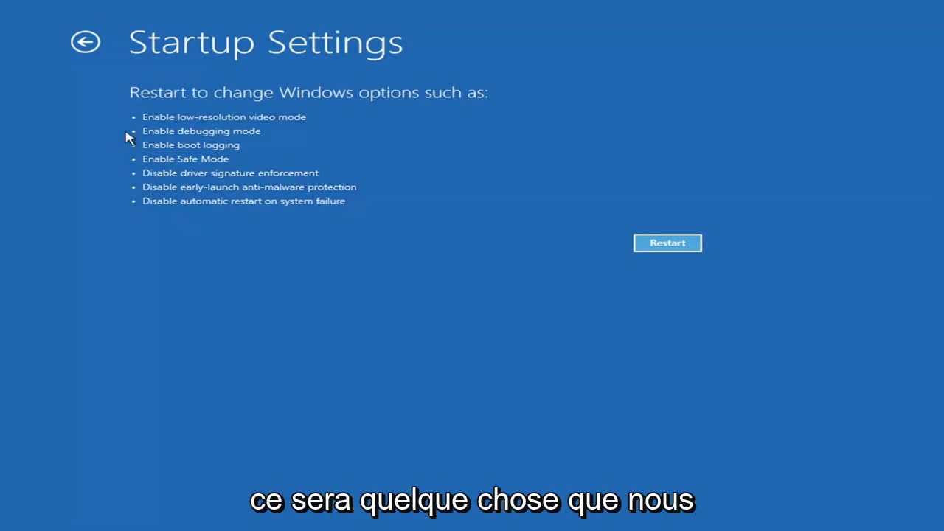
- Leave Startup Settings, view the Uninstall Updates choices and return to the advanced options
{"action": "left_click", "coordinate": [75, 42]}
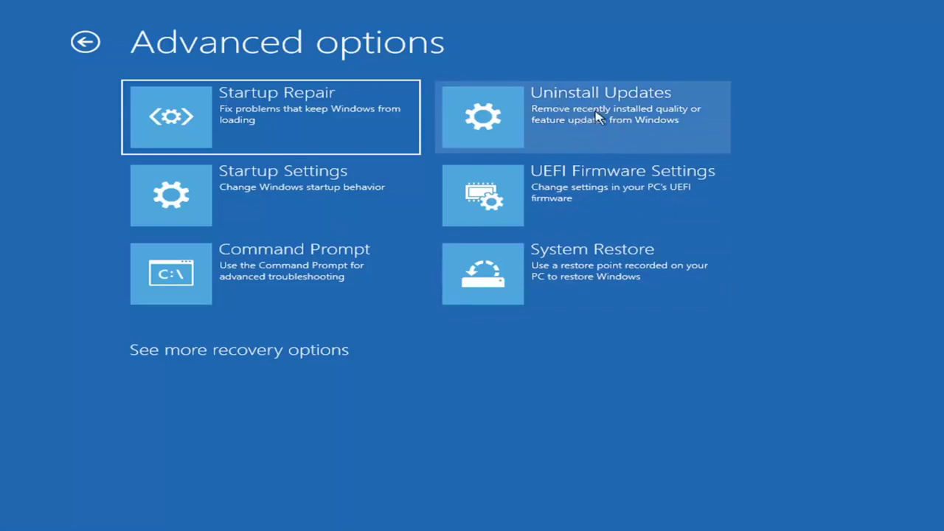
{"action": "left_click", "coordinate": [552, 122]}
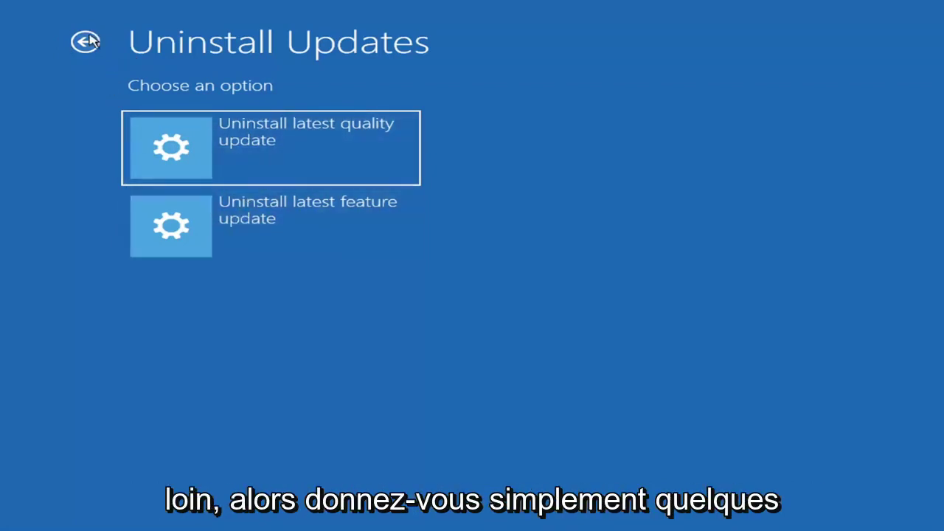
{"action": "left_click", "coordinate": [85, 42]}
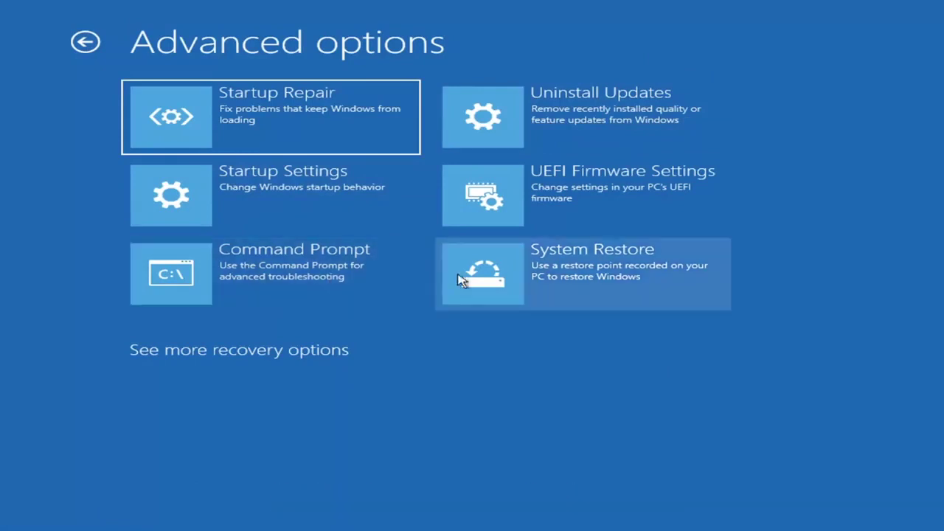
- Run System Restore with the "Before Updates" restore point of 7/9/2021 12:37:05 PM, restart the computer and dismiss the completion notice
{"action": "left_click", "coordinate": [615, 289]}
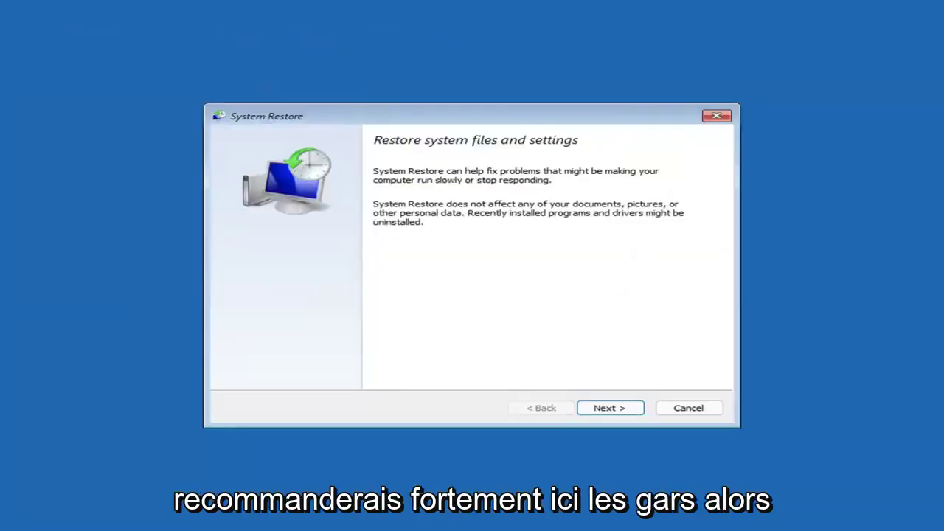
{"action": "left_click", "coordinate": [605, 408]}
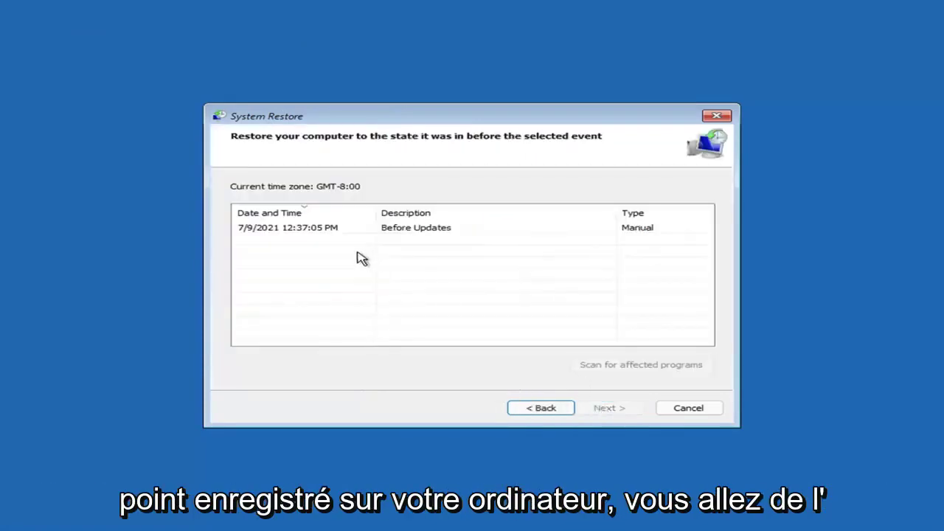
{"action": "left_click", "coordinate": [294, 233]}
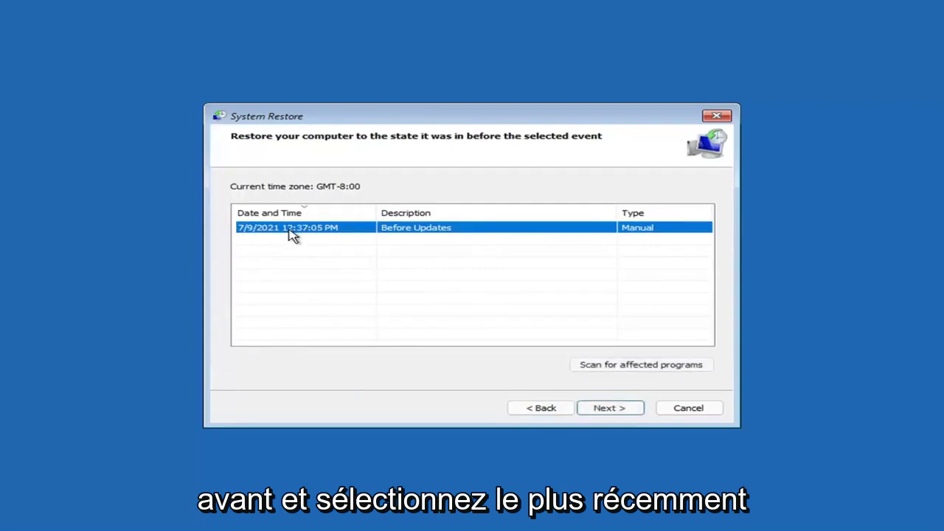
{"action": "left_click", "coordinate": [624, 410]}
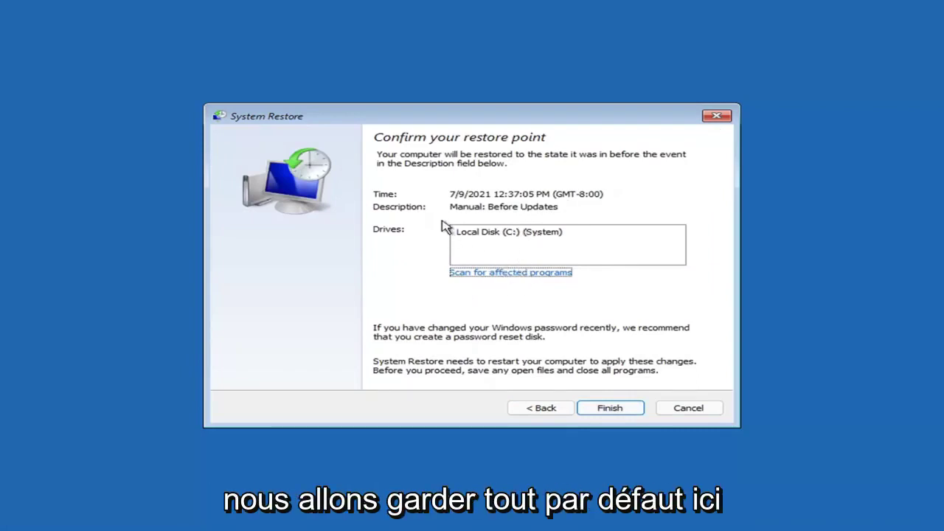
{"action": "left_click", "coordinate": [611, 410]}
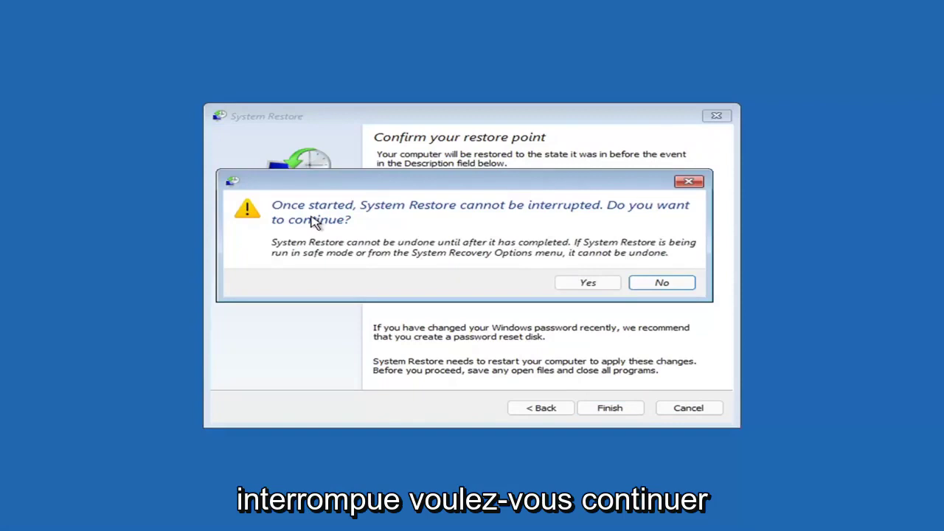
{"action": "left_click", "coordinate": [588, 284]}
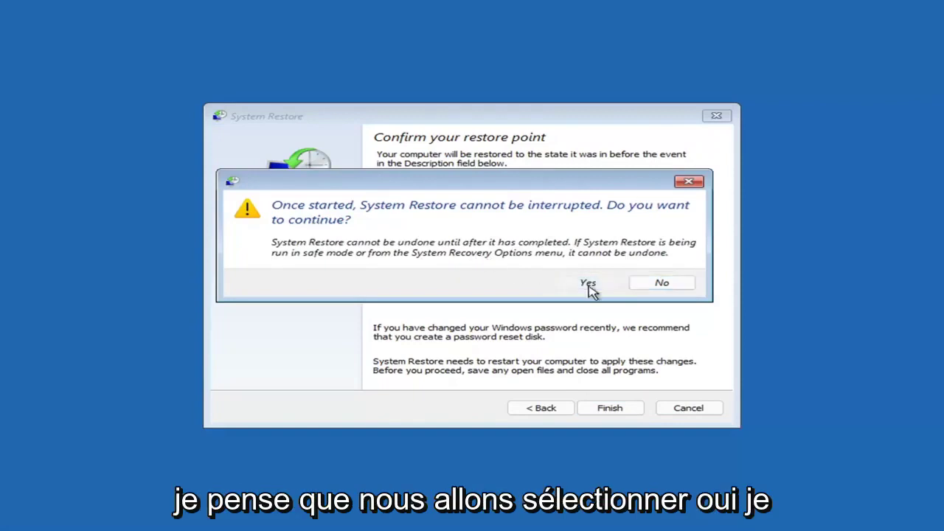
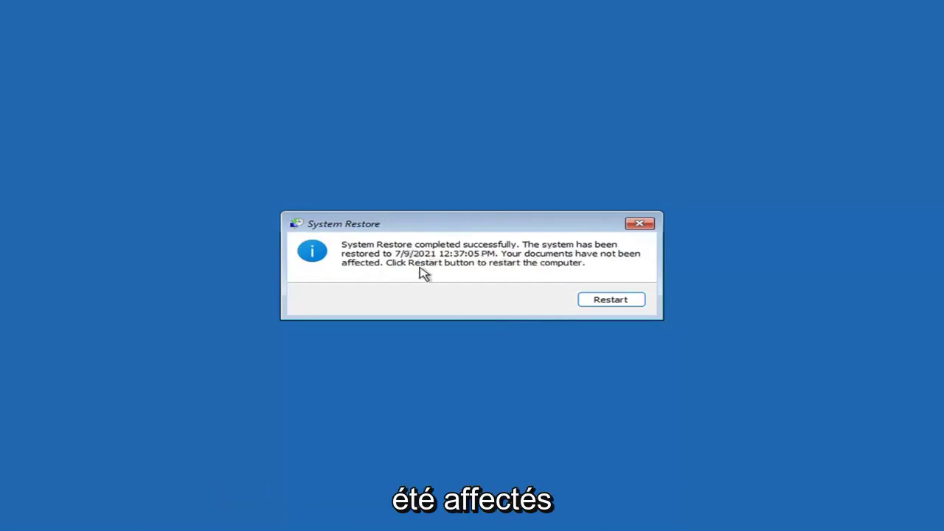
{"action": "left_click", "coordinate": [606, 304]}
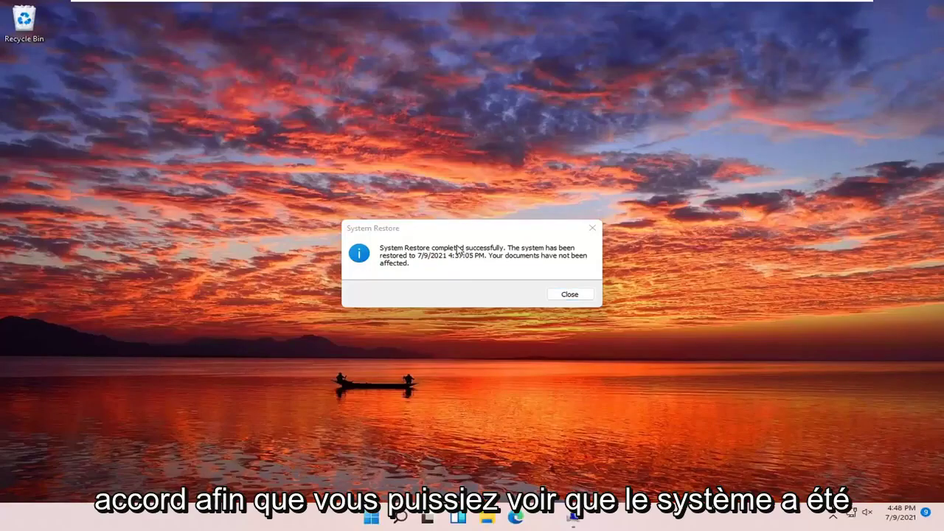
{"action": "left_click", "coordinate": [592, 229]}
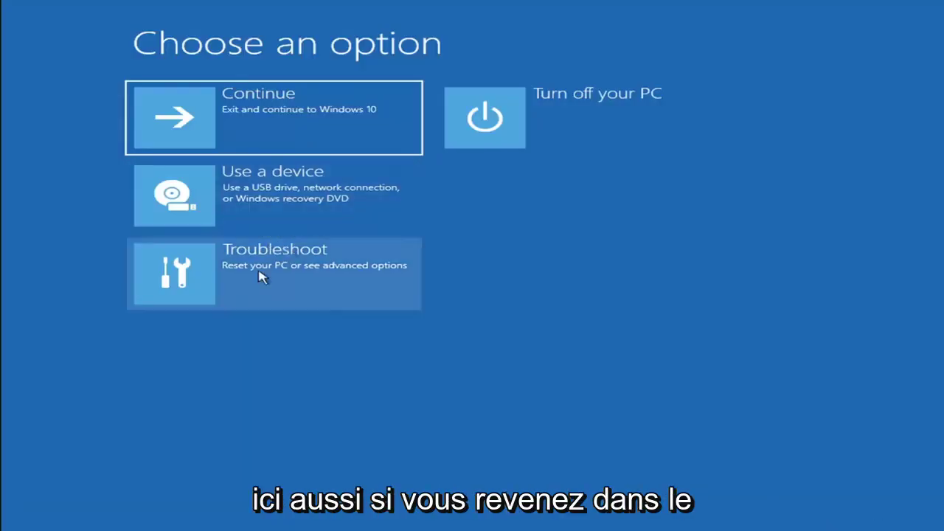
- View the Reset this PC choices under Troubleshoot and return to the initial recovery option screen
{"action": "left_click", "coordinate": [279, 281]}
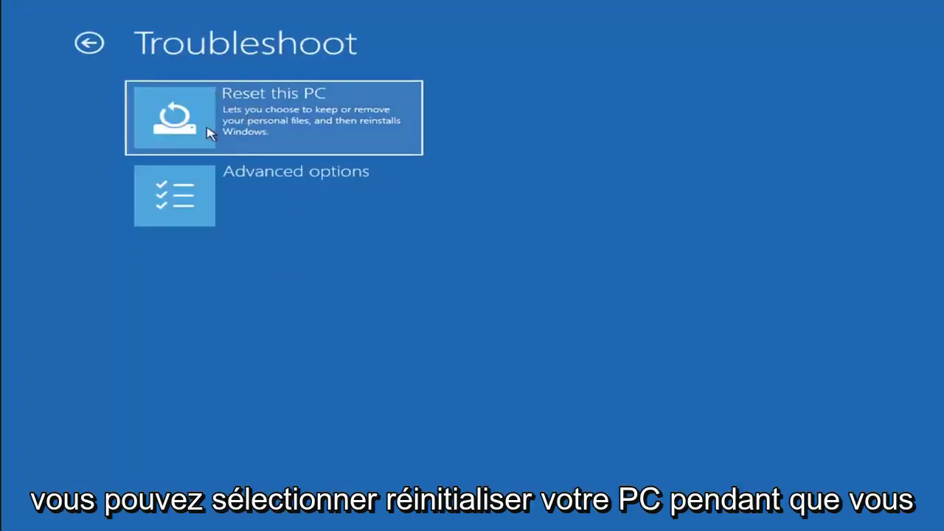
{"action": "left_click", "coordinate": [310, 134]}
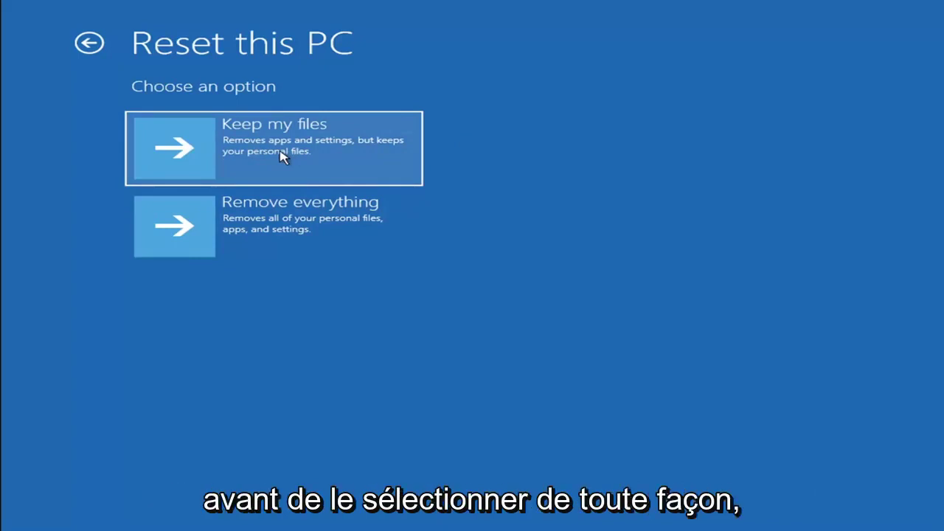
{"action": "left_click", "coordinate": [96, 46]}
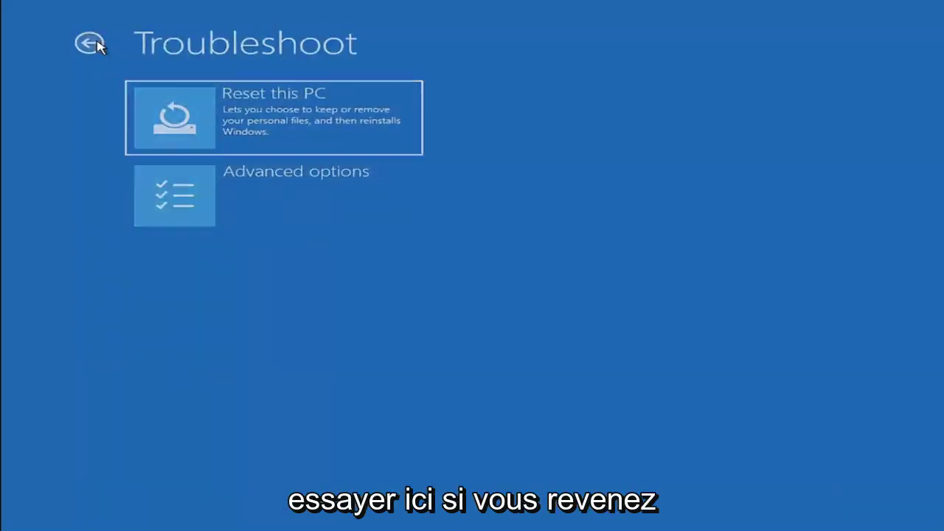
{"action": "left_click", "coordinate": [92, 43]}
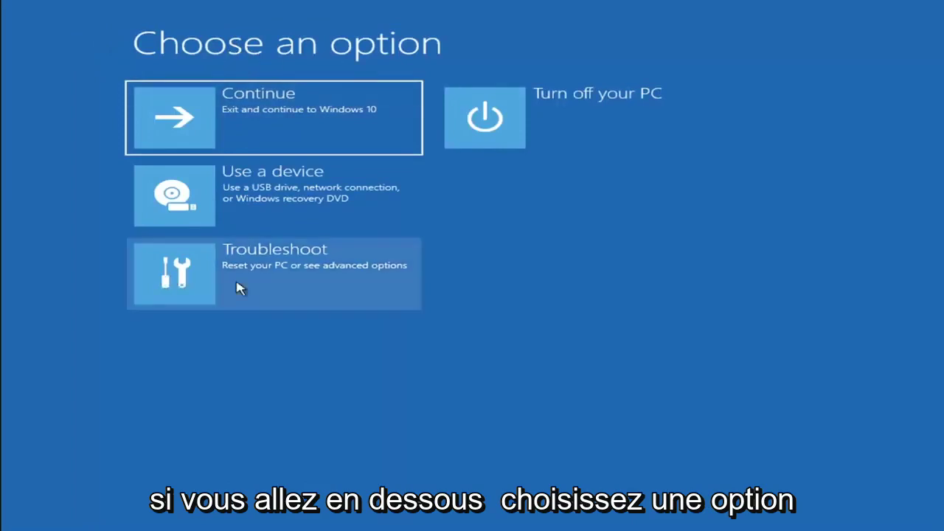
- Open Command Prompt from the advanced troubleshooting options
{"action": "left_click", "coordinate": [285, 278]}
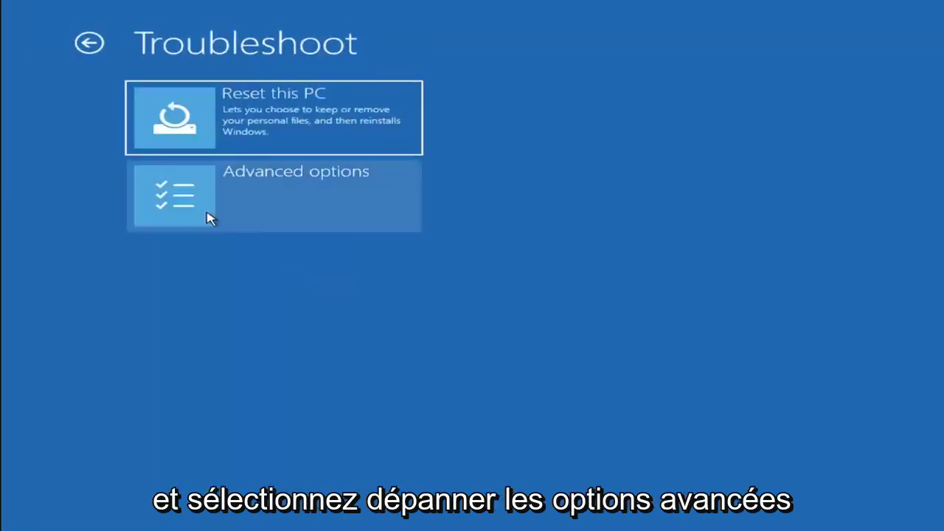
{"action": "left_click", "coordinate": [283, 205]}
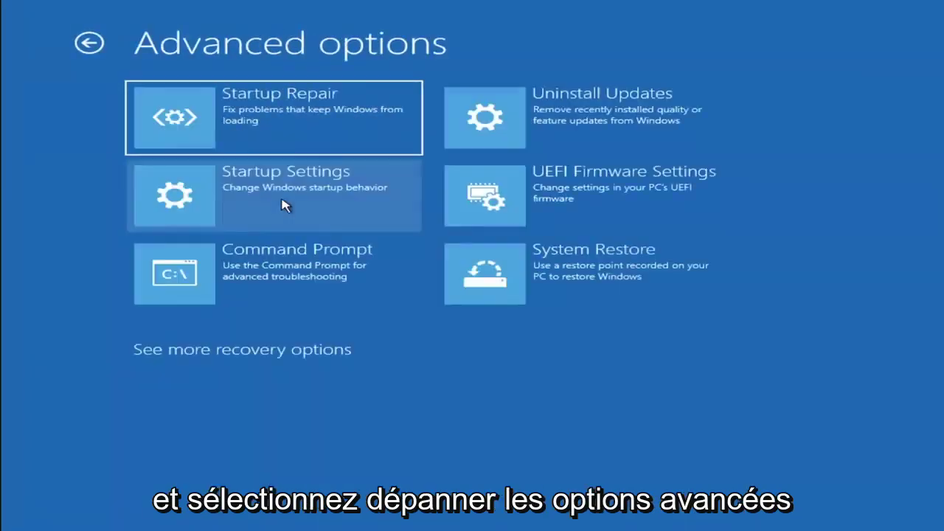
{"action": "left_click", "coordinate": [219, 279]}
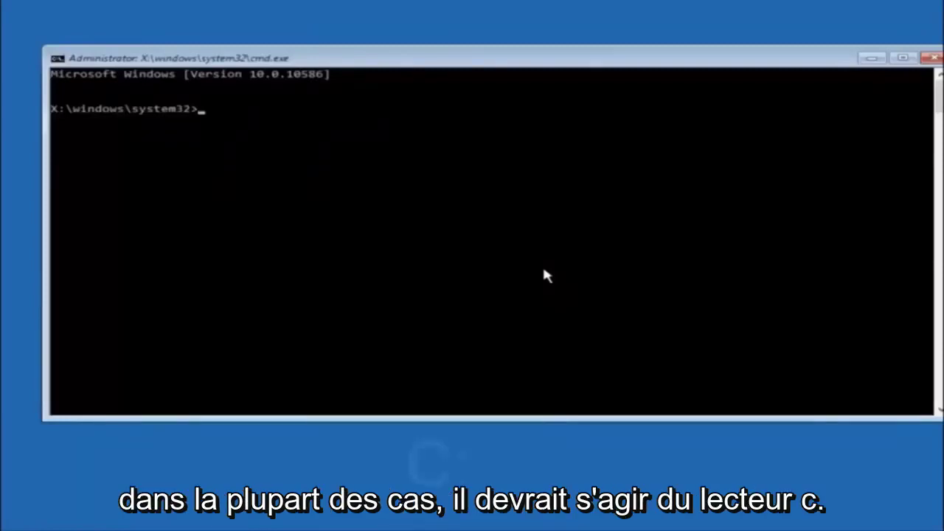
- Switch to the C: drive and list its root directory with dir
{"action": "type", "text": "c:"}
{"action": "key", "text": "Return"}
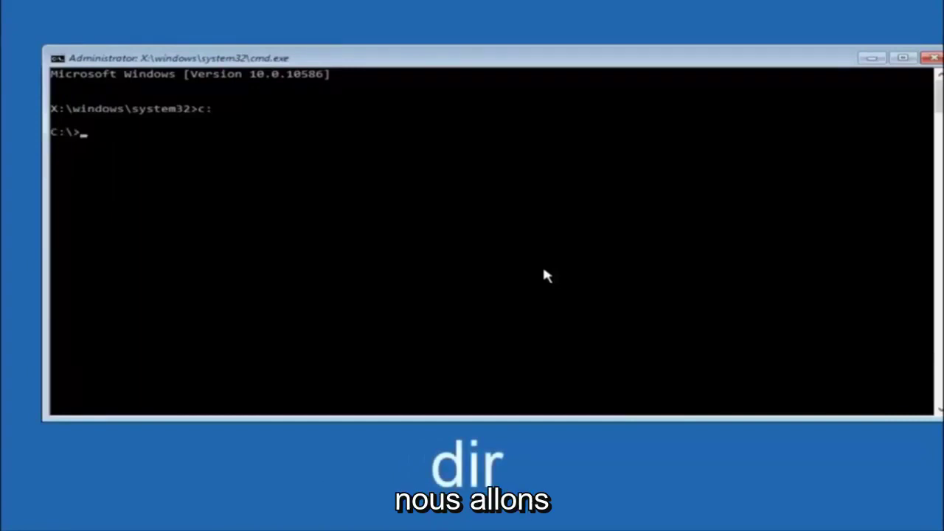
{"action": "type", "text": "dir"}
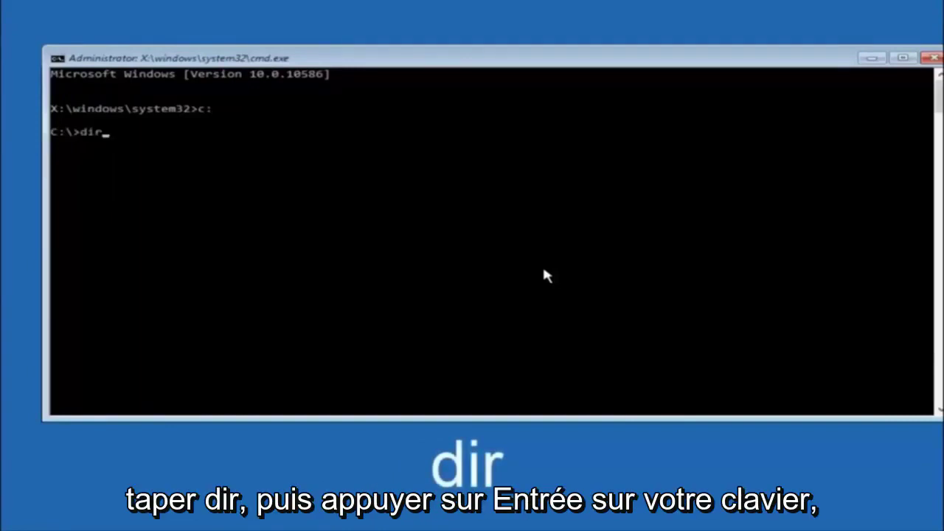
{"action": "key", "text": "Return"}
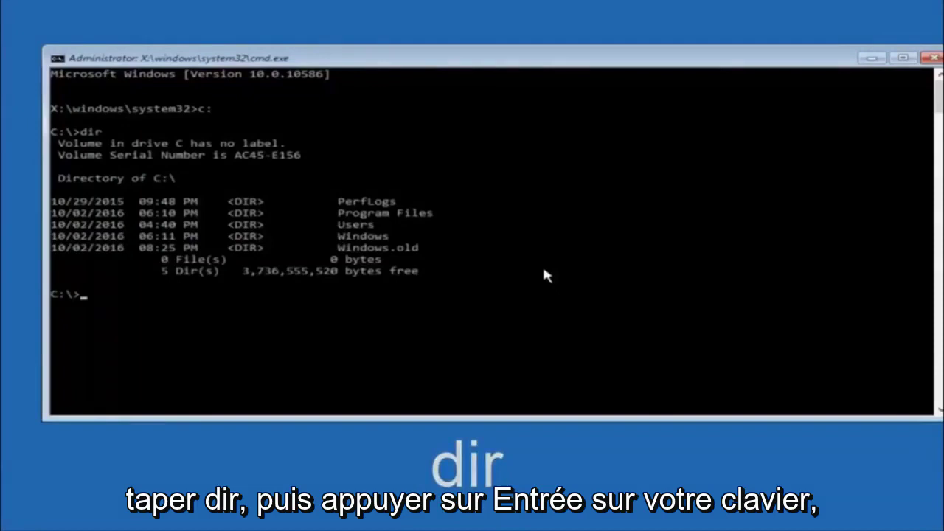
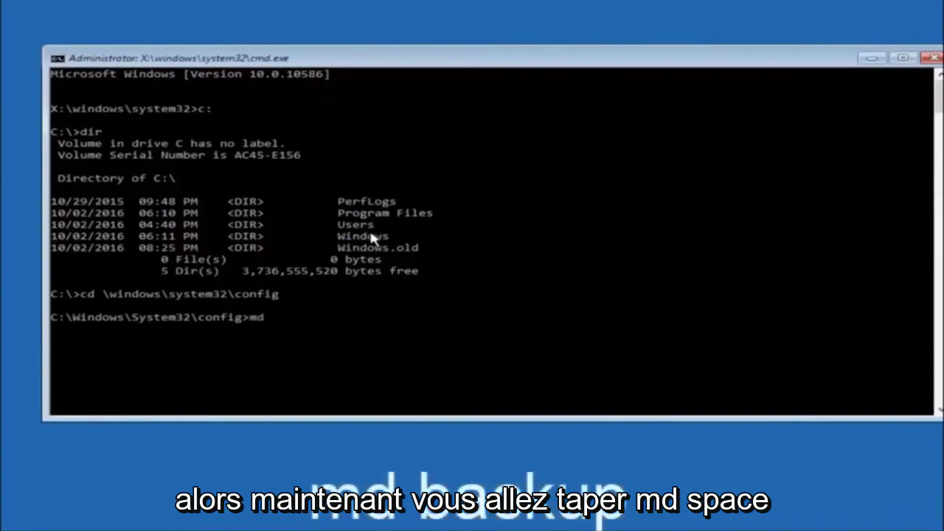
- Create a folder named backup inside C:\Windows\System32\config with the md command
{"action": "type", "text": "backup"}
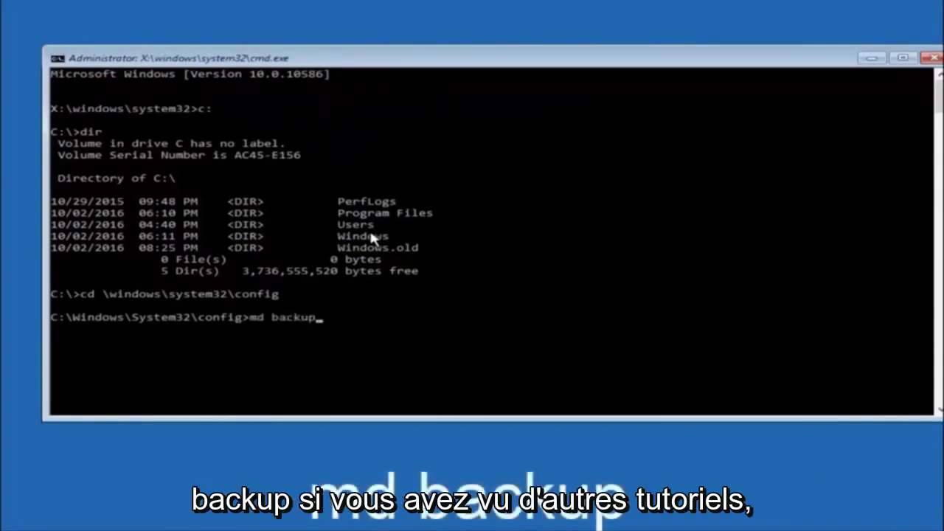
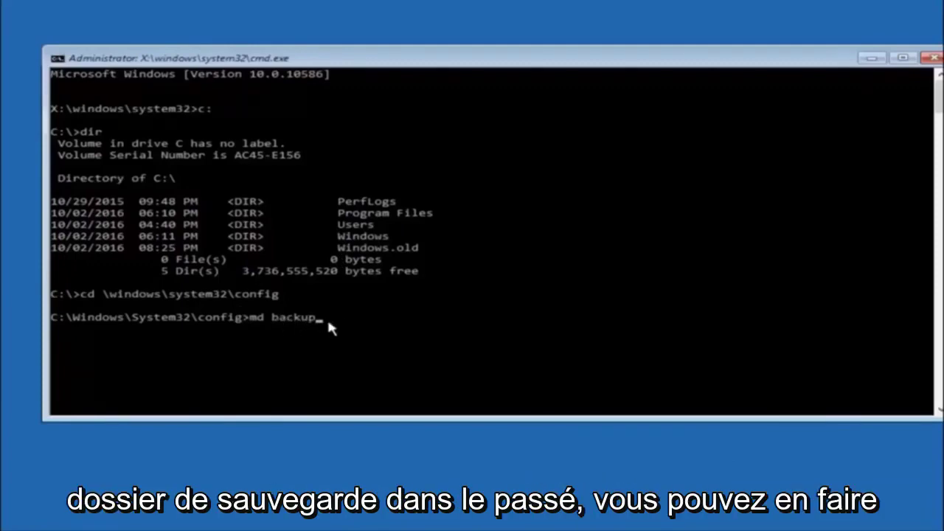
{"action": "type", "text": "1"}
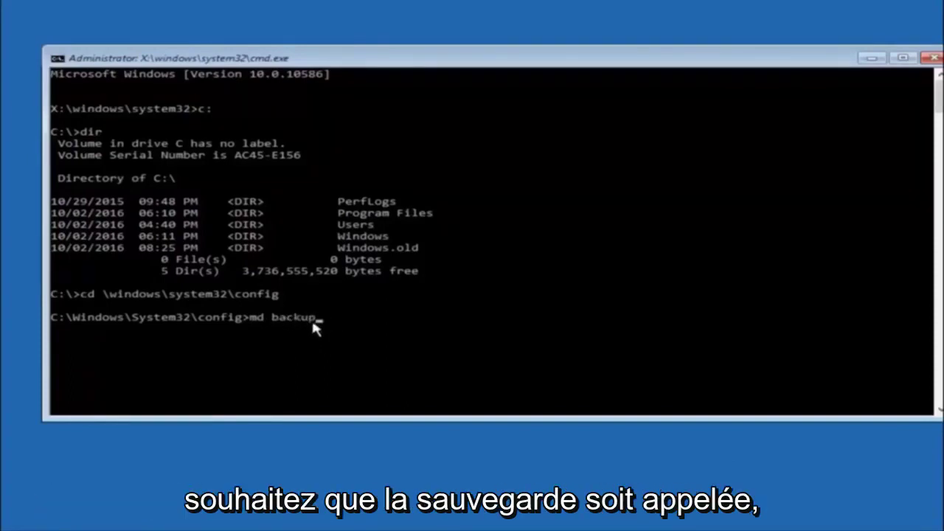
{"action": "key", "text": "Return"}
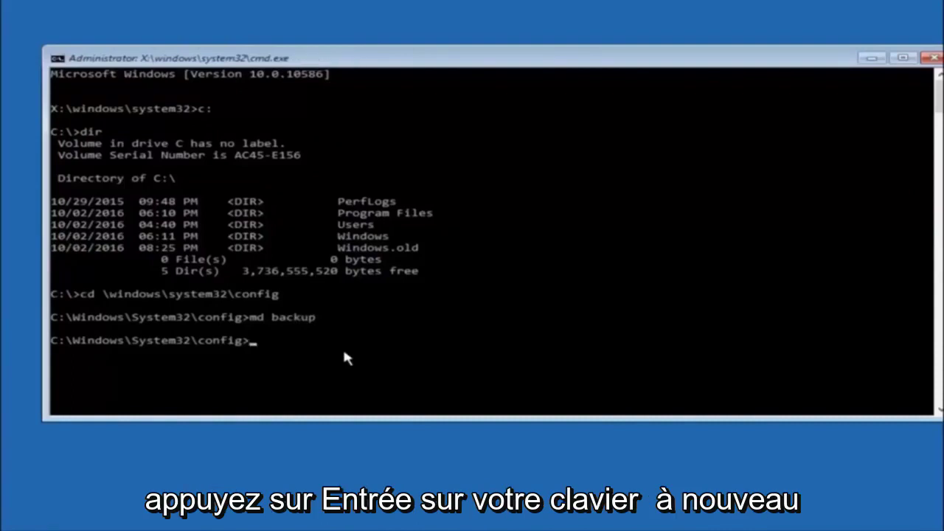
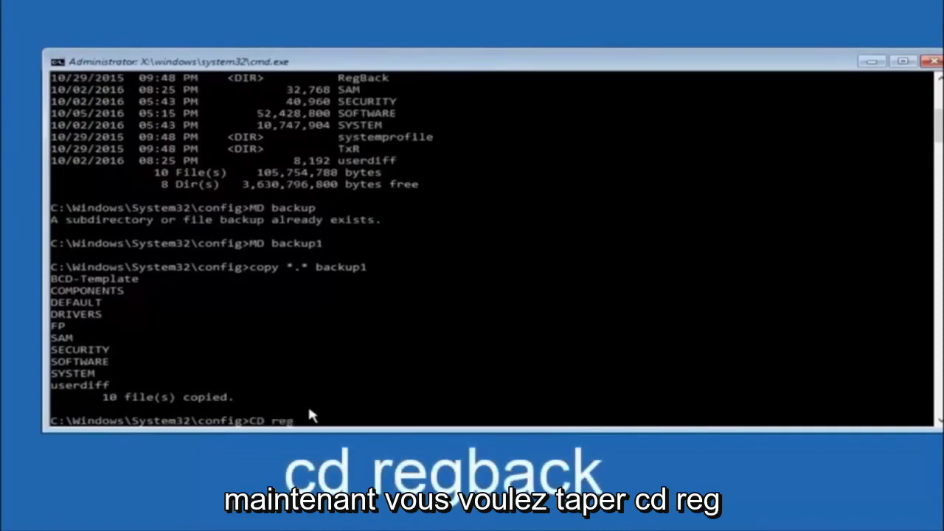
- Change into the regback subfolder of config with cd and list its contents with dir
{"action": "type", "text": "back"}
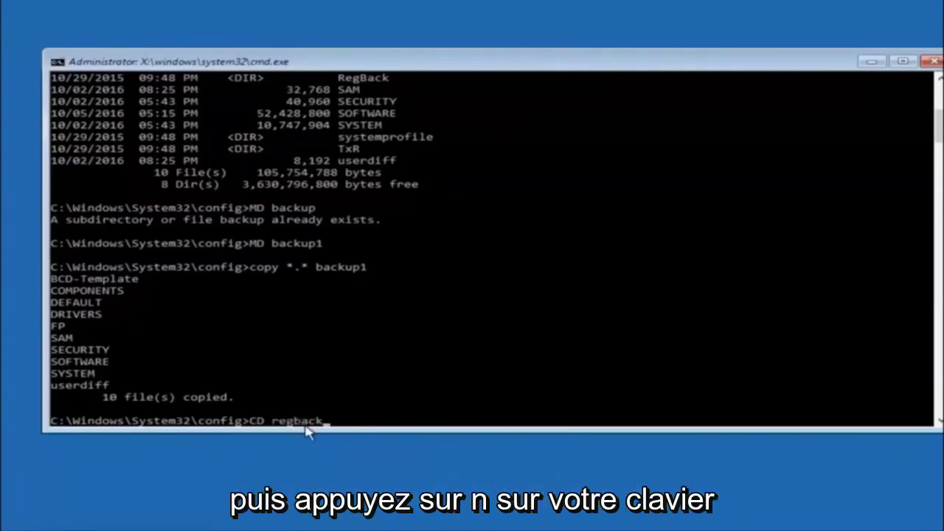
{"action": "key", "text": "Return"}
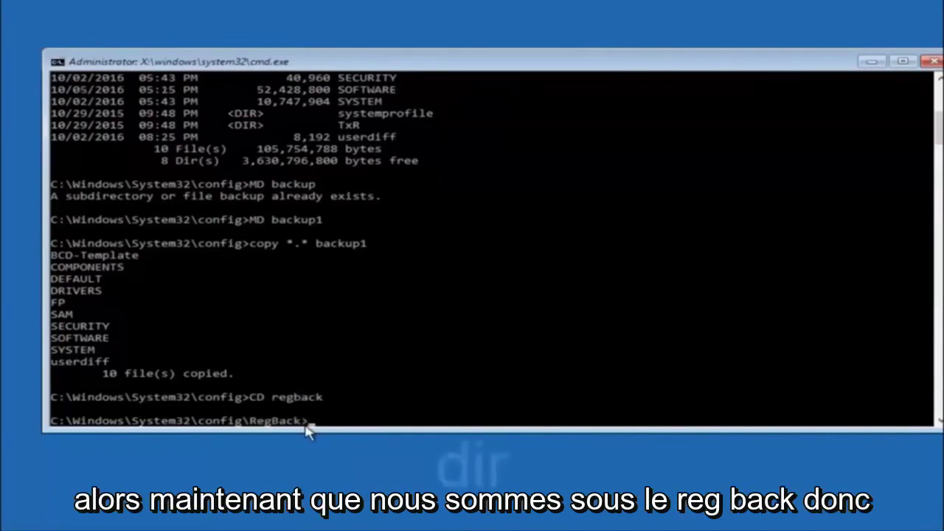
{"action": "type", "text": "dir"}
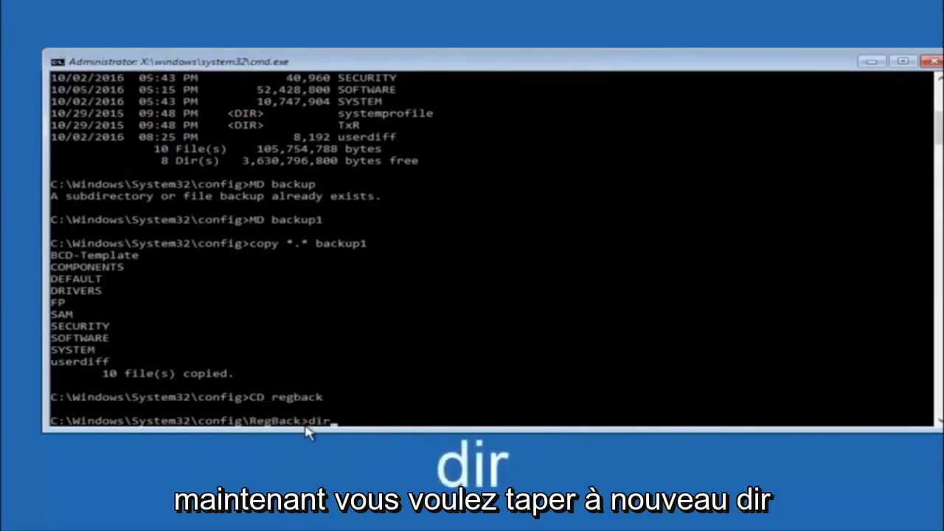
{"action": "key", "text": "Return"}
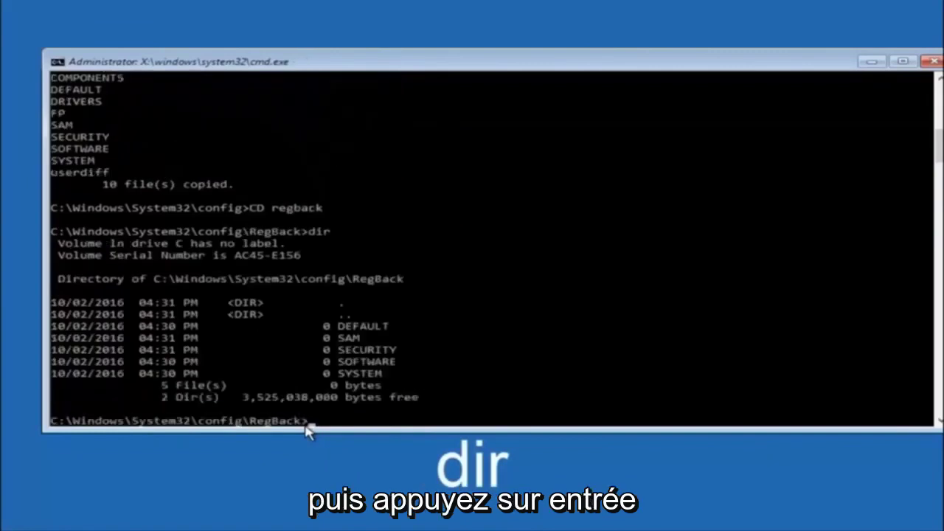
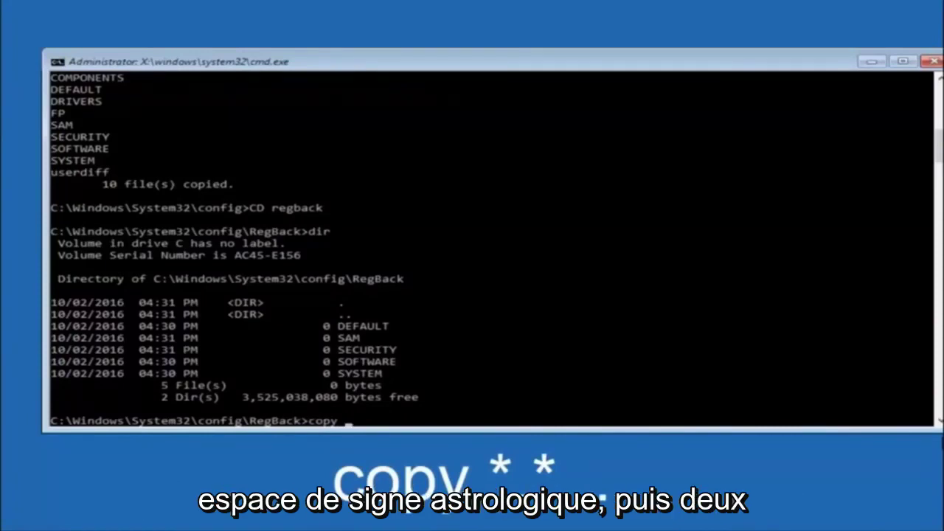
- Copy all RegBack files into the parent config folder with copy *.* .. and answer A to overwrite all existing files
{"action": "left_click", "coordinate": [351, 425]}
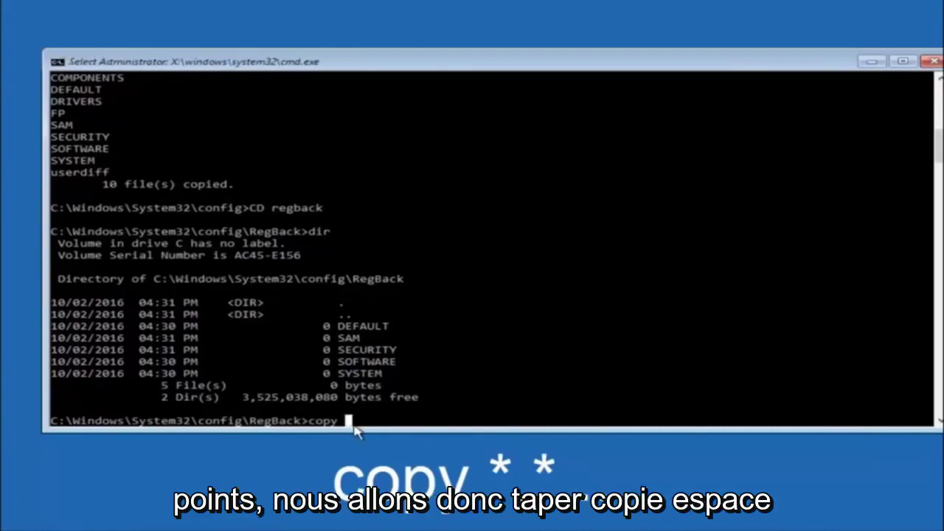
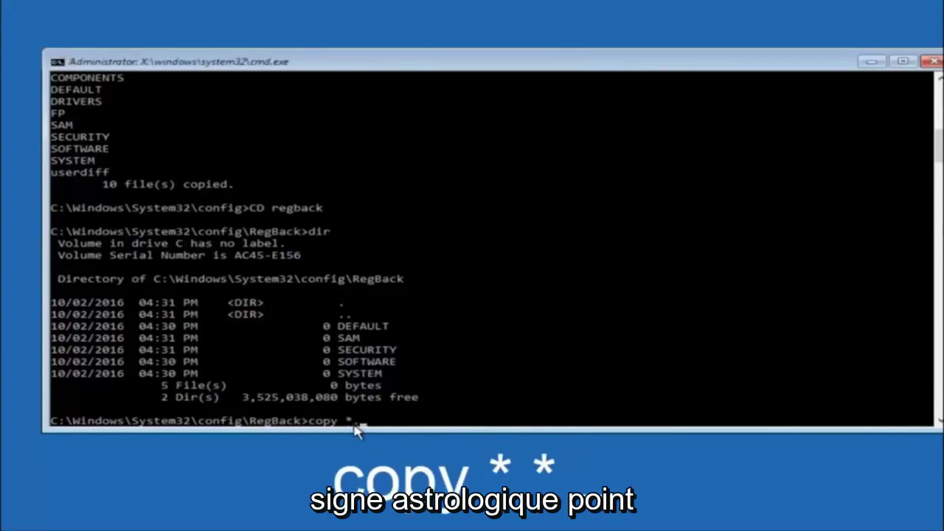
{"action": "type", "text": "*.* .."}
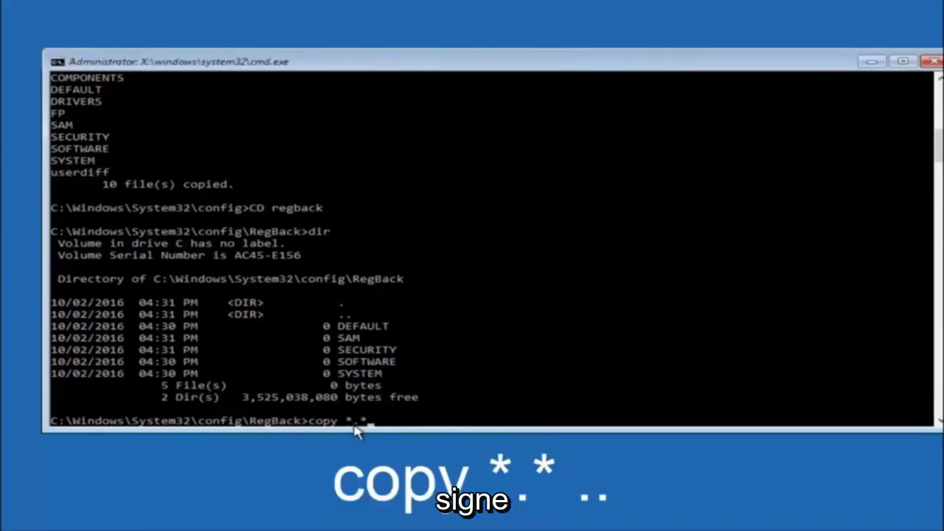
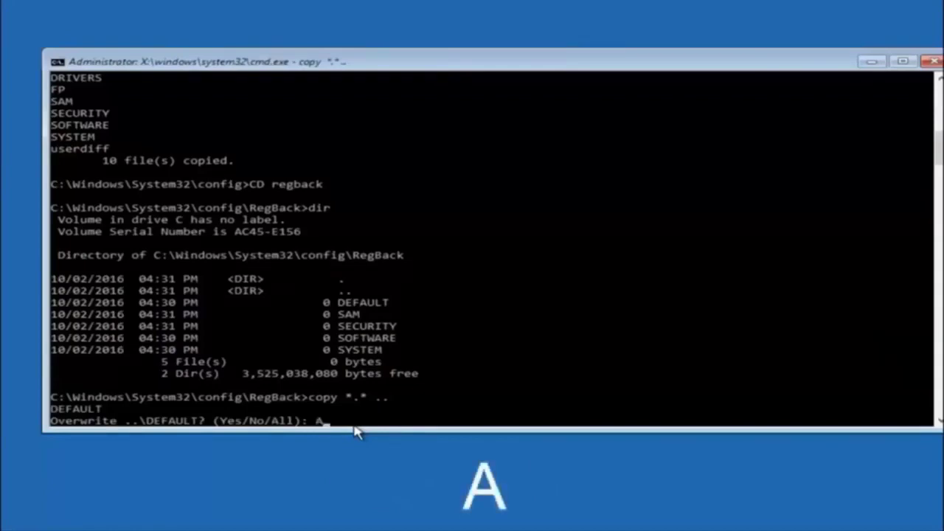
{"action": "key", "text": "Return"}
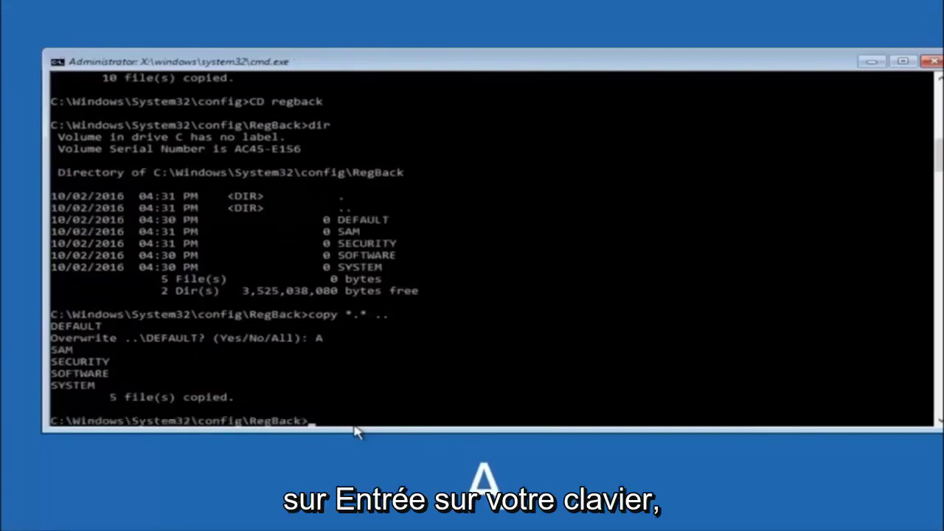